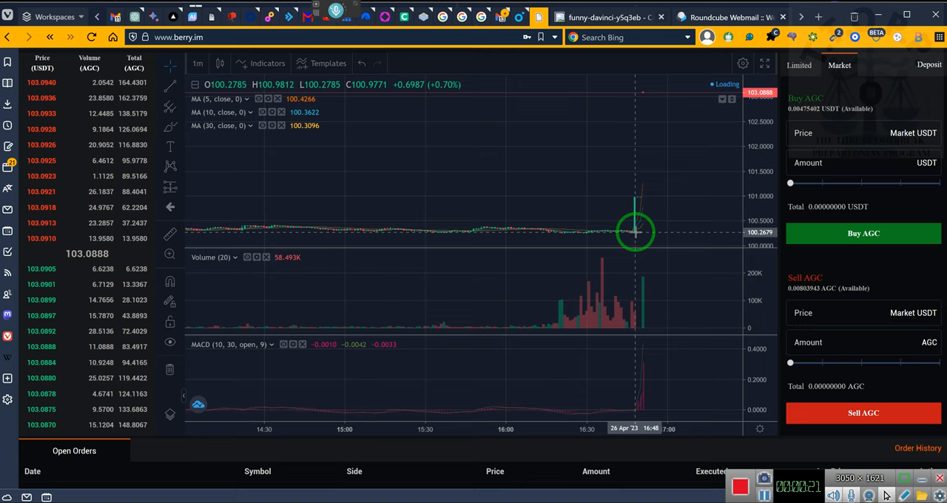
- Mark the sudden price spike and the loading splash covering the AGC/USDT chart
{"action": "left_click_drag", "start_coordinate": [559, 216], "coordinate": [637, 228]}
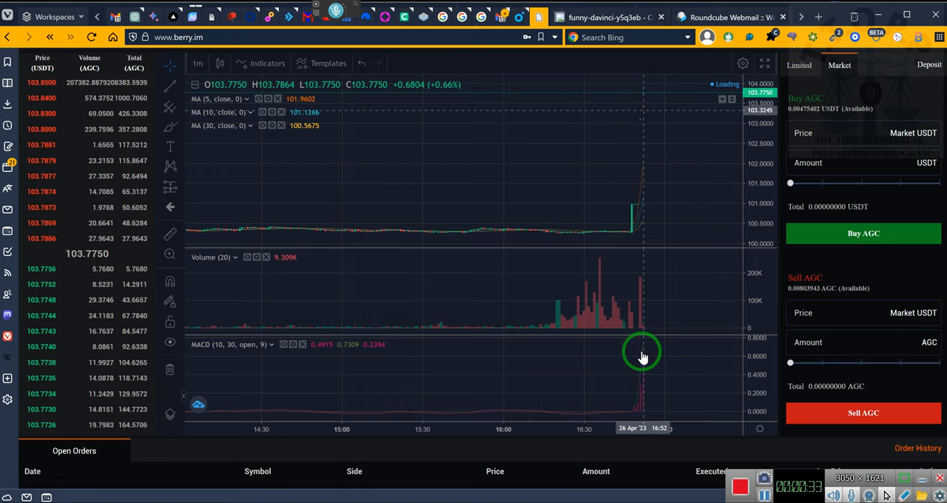
{"action": "scroll", "coordinate": [799, 366], "scroll_direction": "down", "scroll_amount": 3}
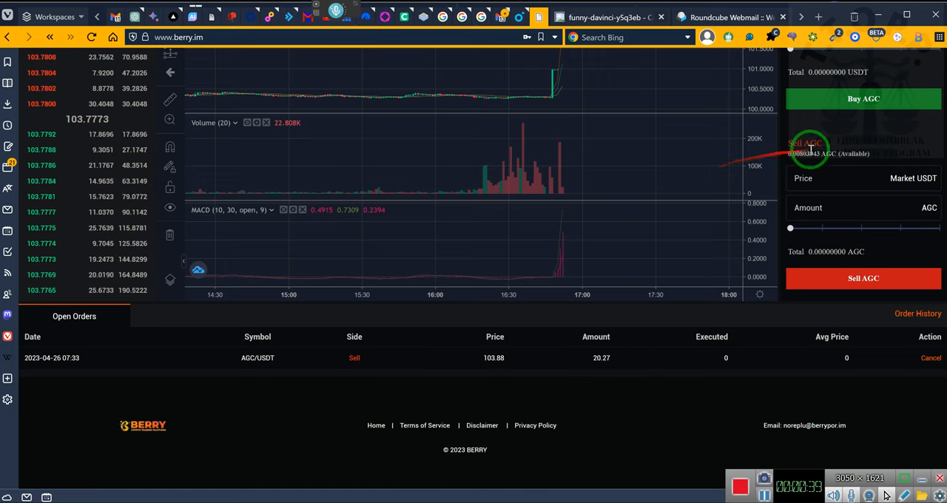
{"action": "scroll", "coordinate": [858, 164], "scroll_direction": "up", "scroll_amount": 3}
{"action": "scroll", "coordinate": [858, 165], "scroll_direction": "up", "scroll_amount": 2}
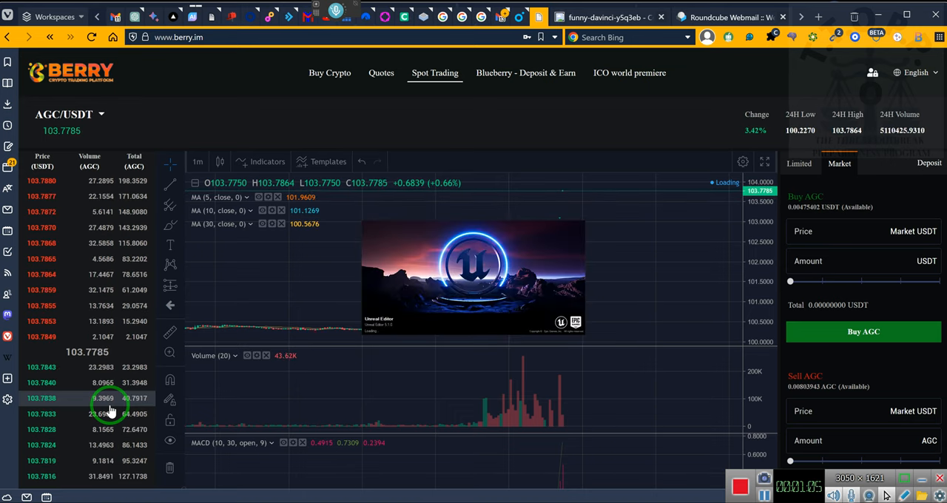
{"action": "left_click_drag", "start_coordinate": [403, 284], "coordinate": [481, 256]}
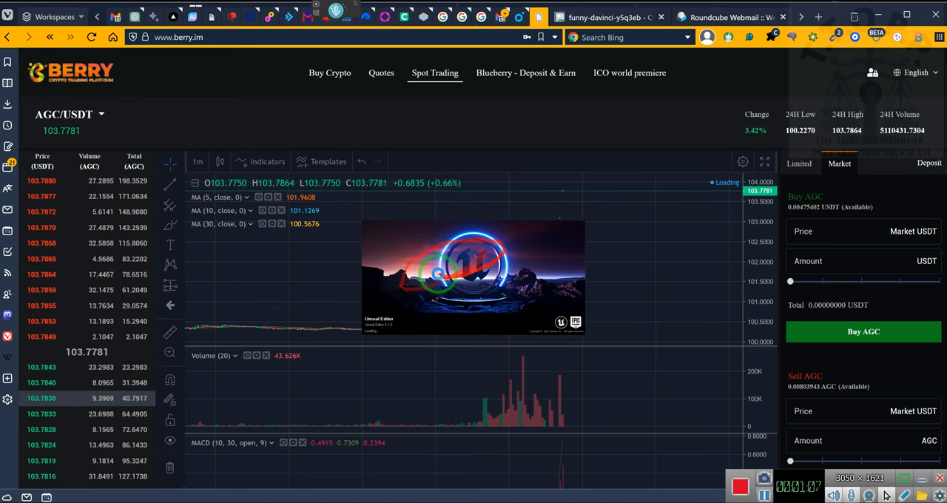
{"action": "left_click_drag", "start_coordinate": [436, 275], "coordinate": [428, 333]}
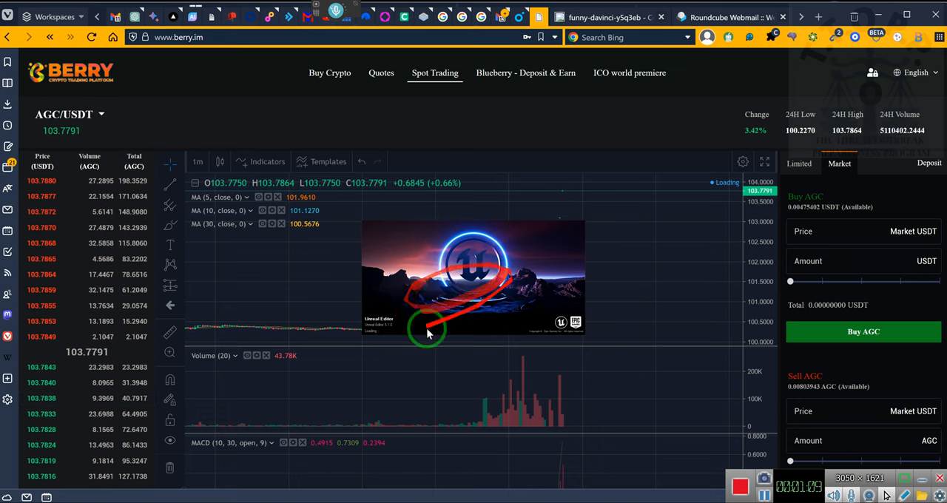
{"action": "mouse_move", "coordinate": [381, 311]}
{"action": "left_mouse_down"}
{"action": "mouse_move", "coordinate": [466, 299]}
{"action": "mouse_move", "coordinate": [503, 332]}
{"action": "mouse_move", "coordinate": [488, 286]}
{"action": "left_mouse_up"}
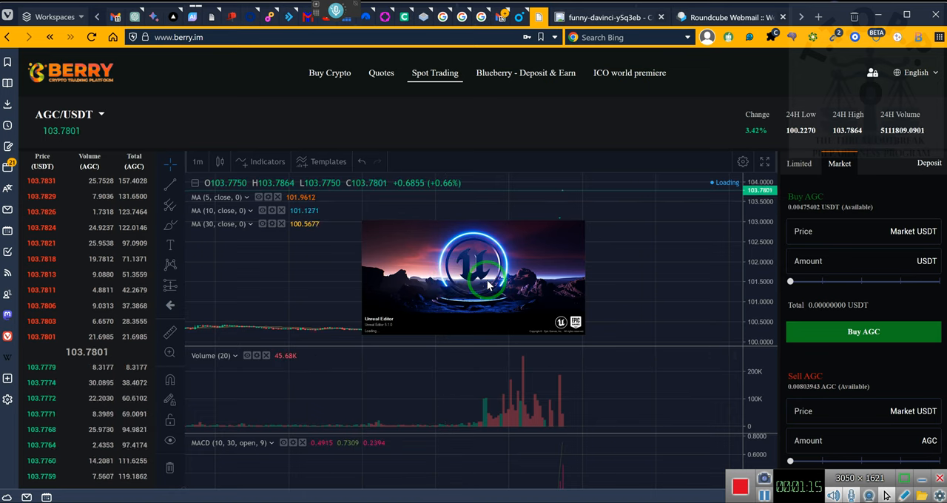
{"action": "left_click_drag", "start_coordinate": [488, 285], "coordinate": [251, 499]}
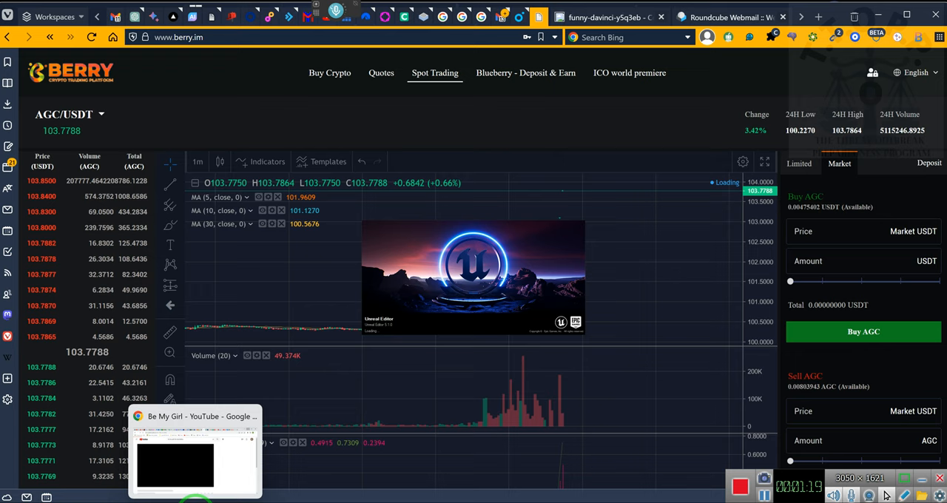
{"action": "mouse_move", "coordinate": [196, 498]}
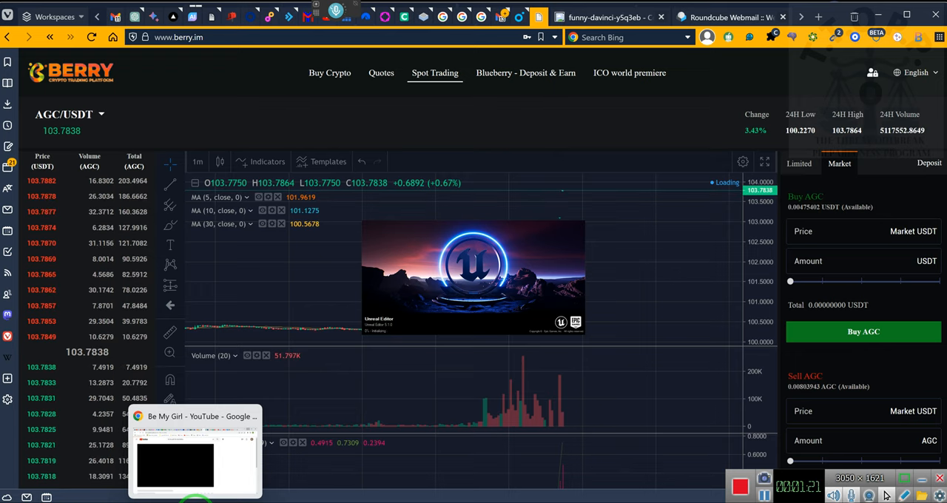
- Play then pause the Be My Girl video, dismiss the notice and minimize YouTube
{"action": "left_click", "coordinate": [196, 463]}
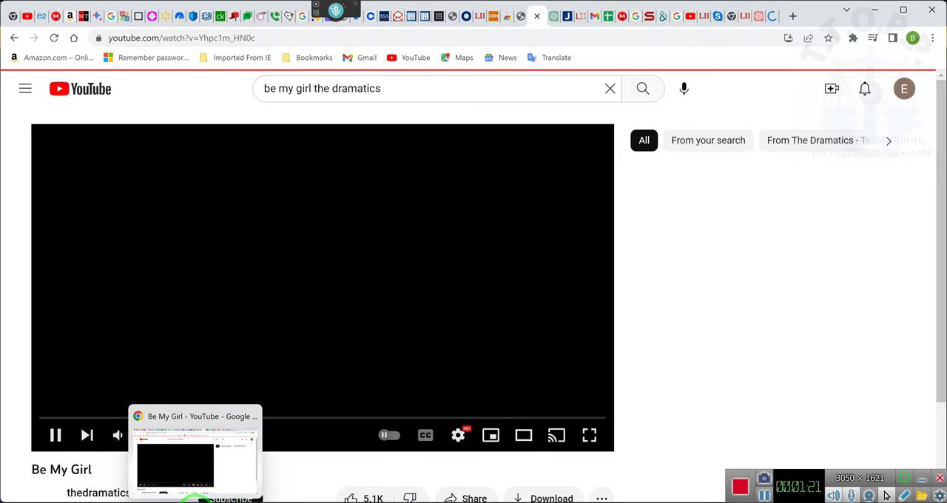
{"action": "left_click", "coordinate": [55, 435]}
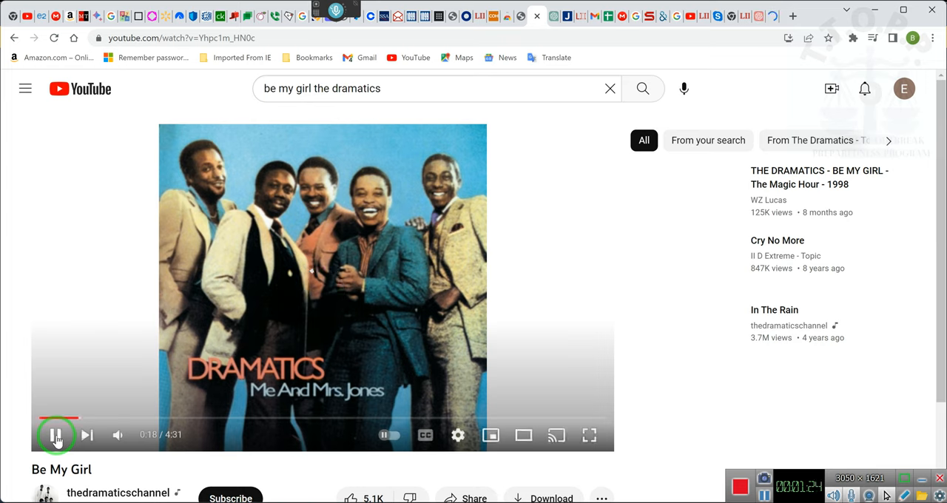
{"action": "left_click", "coordinate": [56, 436]}
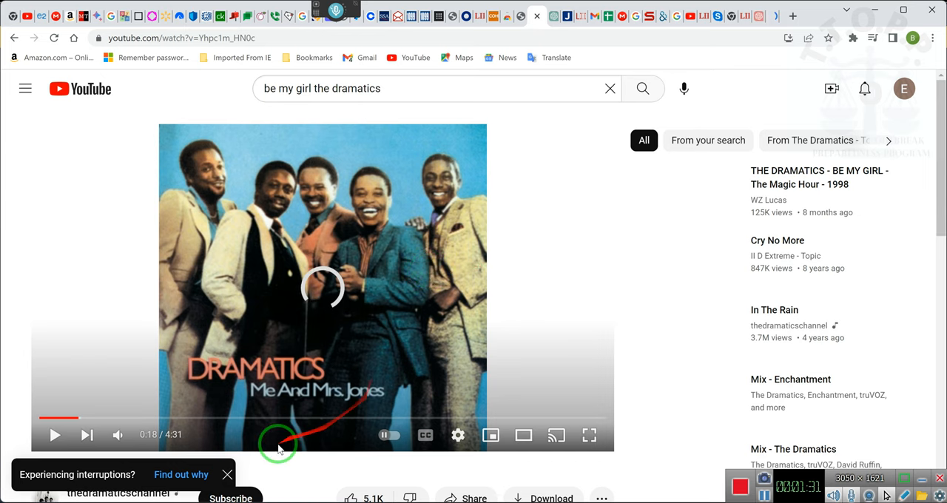
{"action": "left_click", "coordinate": [227, 475]}
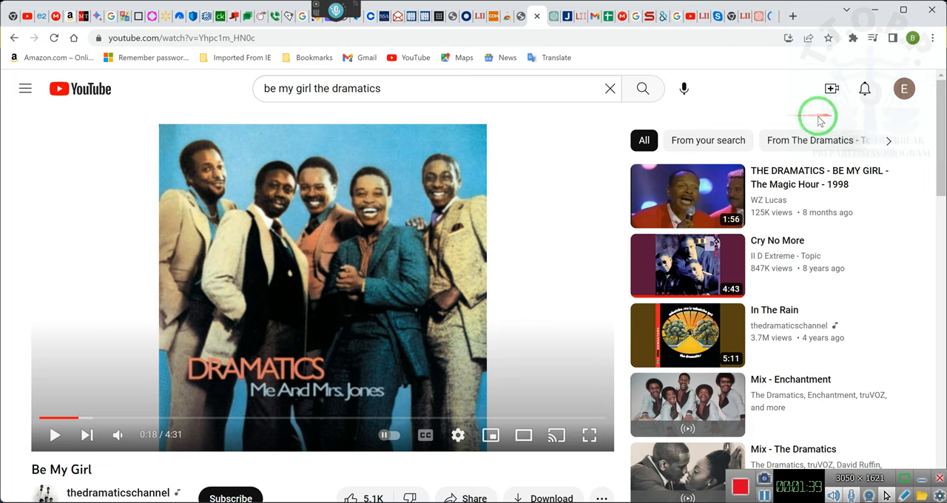
{"action": "left_click", "coordinate": [879, 10]}
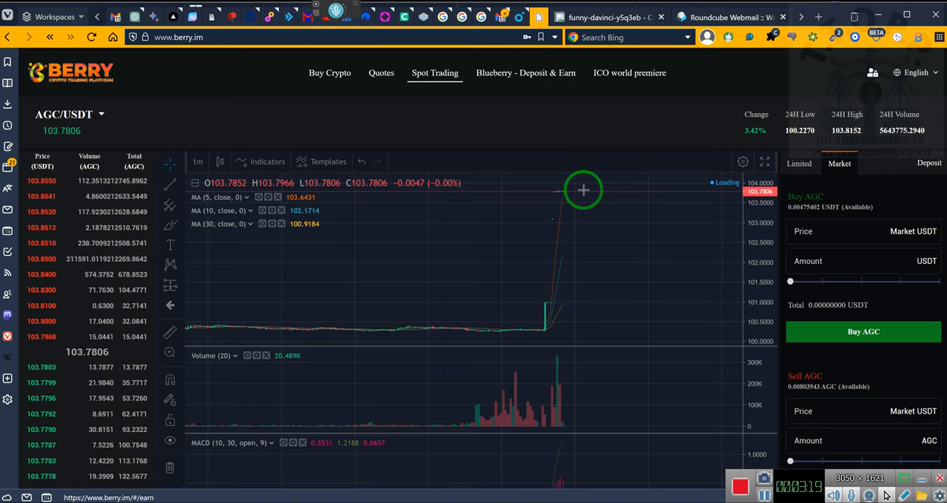
{"action": "scroll", "coordinate": [851, 382], "scroll_direction": "down", "scroll_amount": 1}
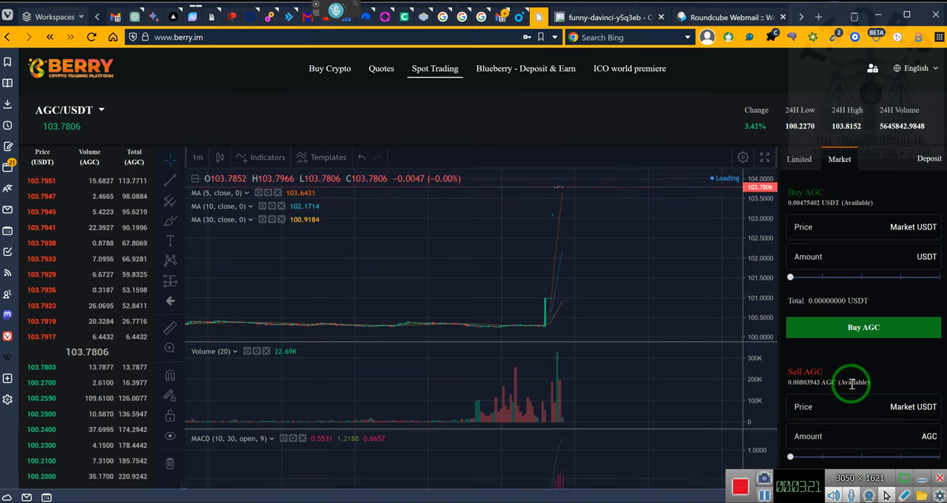
{"action": "scroll", "coordinate": [852, 383], "scroll_direction": "down", "scroll_amount": 5}
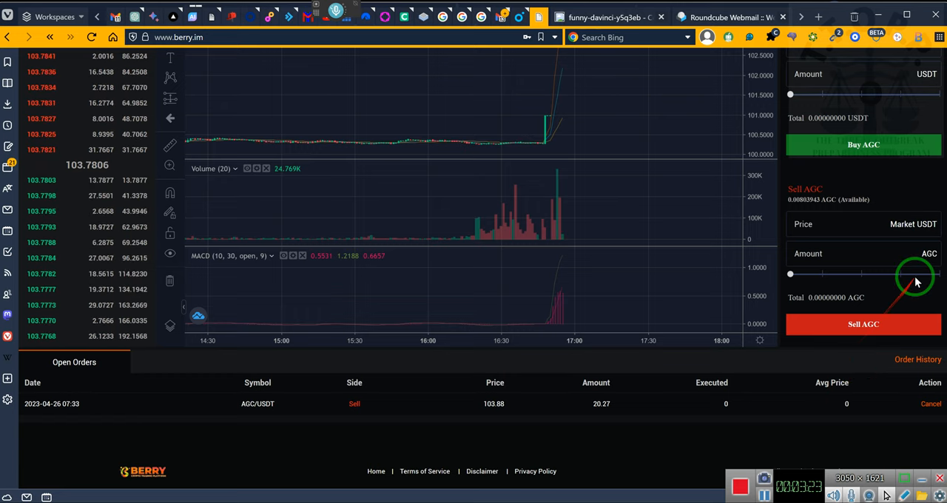
- Show the full spot order history and mark the two recent AGC sell orders
{"action": "left_click", "coordinate": [550, 414]}
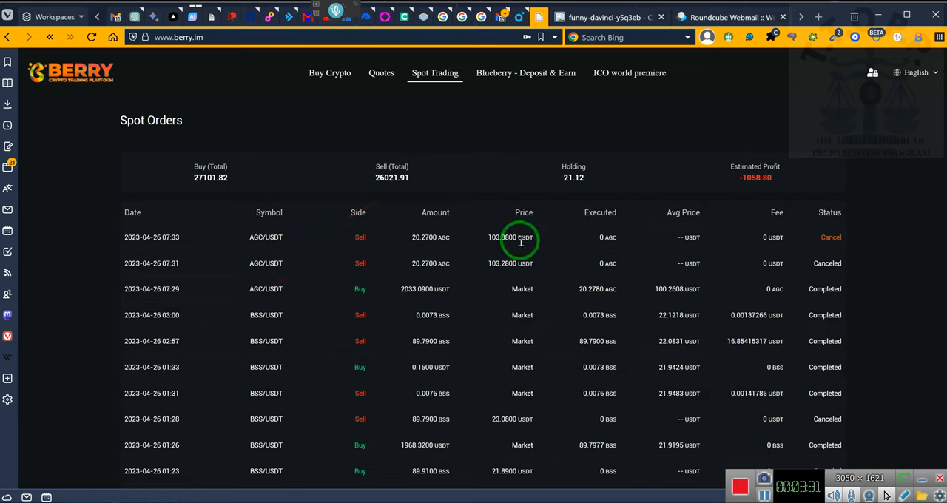
{"action": "left_click_drag", "start_coordinate": [148, 274], "coordinate": [481, 237]}
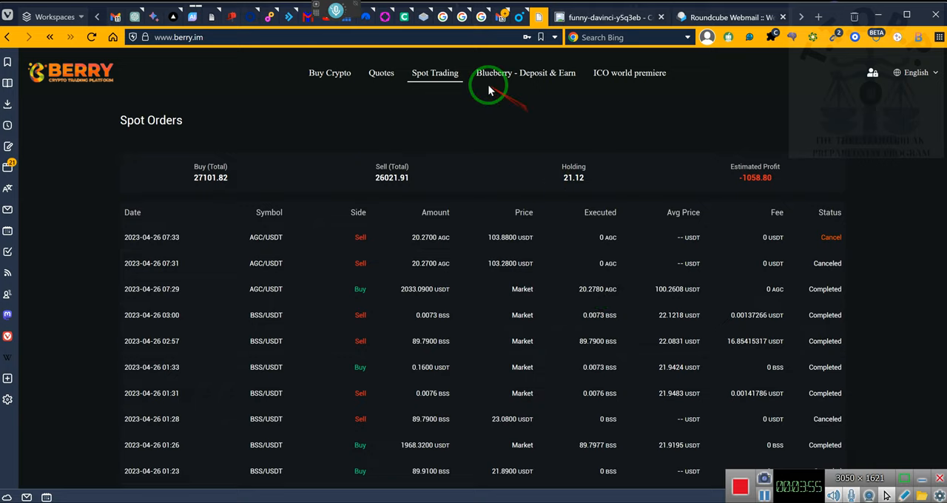
- View the completed ICO subscription orders for projects F and C, then return to spot trading
{"action": "left_click", "coordinate": [642, 78]}
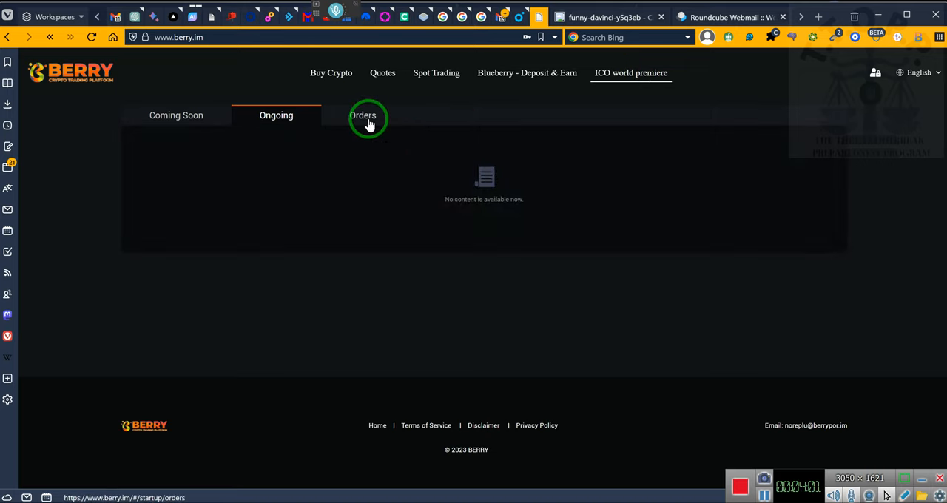
{"action": "left_click", "coordinate": [363, 115]}
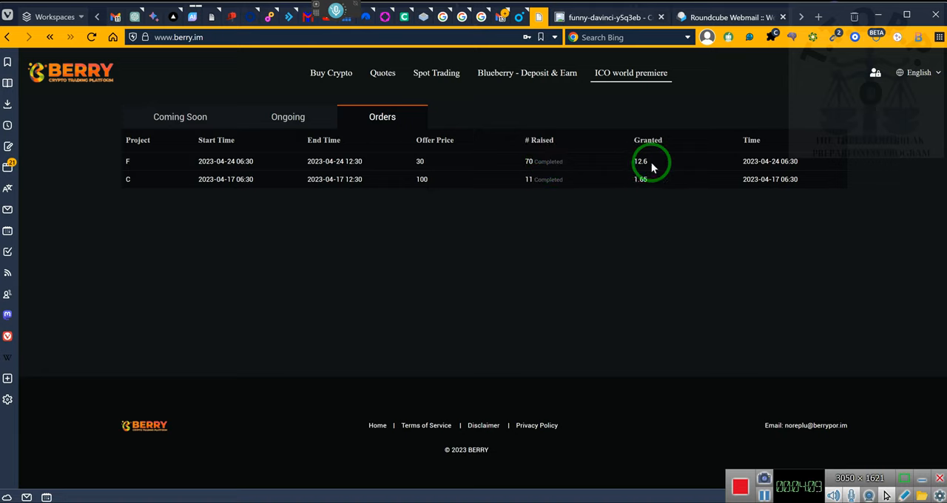
{"action": "left_click", "coordinate": [442, 76]}
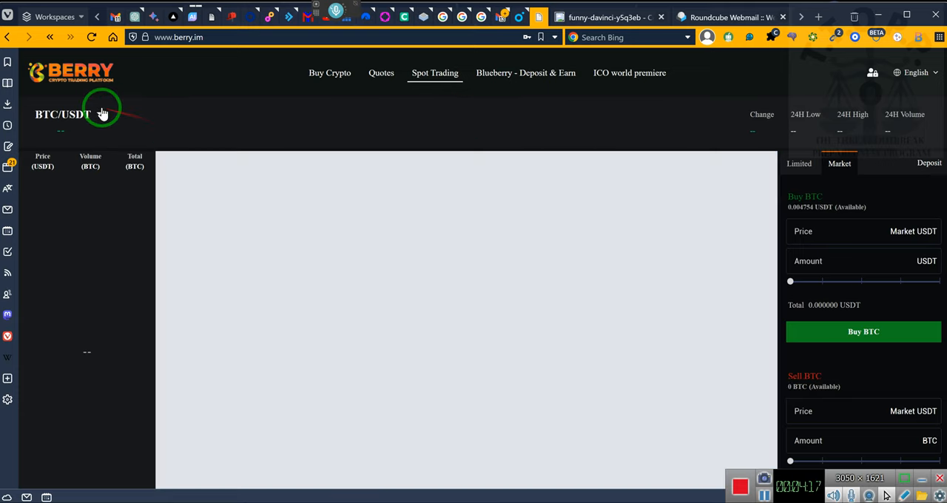
- Choose AGC/USDT from the trading pair list in place of BTC/USDT
{"action": "left_click", "coordinate": [103, 114]}
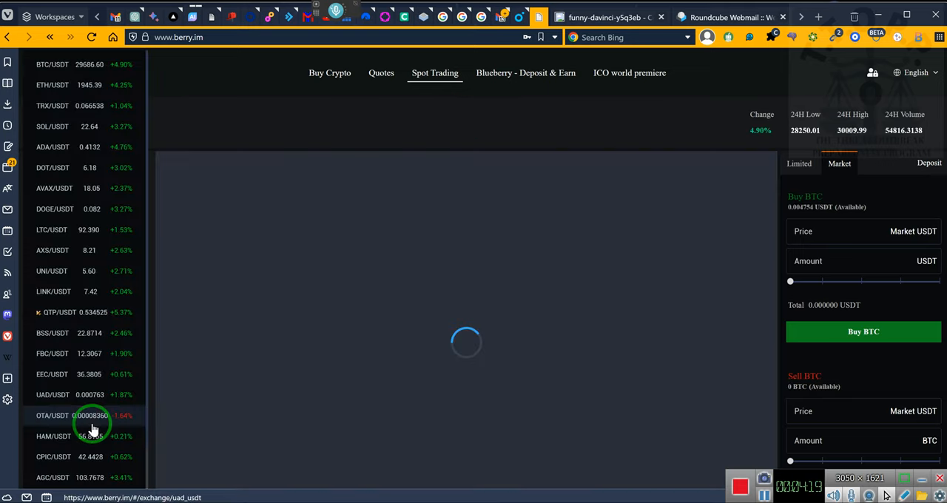
{"action": "left_click", "coordinate": [72, 477]}
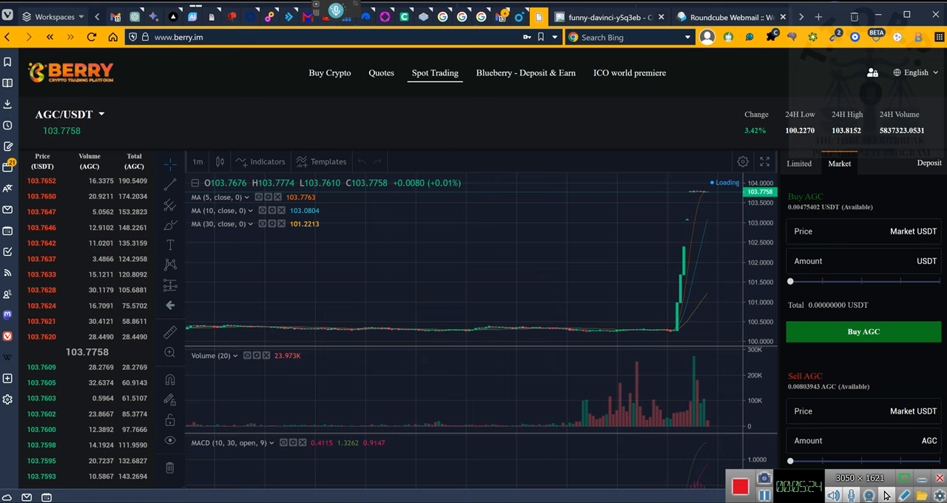
{"action": "key", "text": "alt+Tab"}
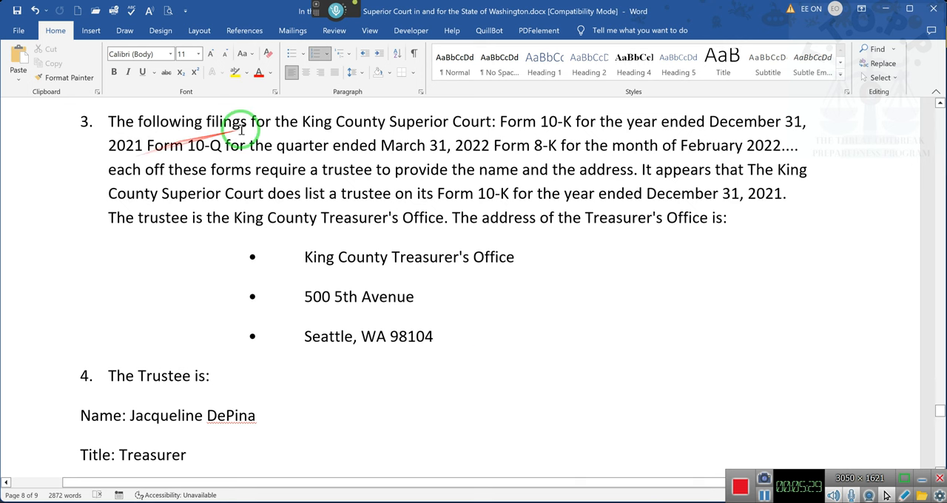
{"action": "left_click_drag", "start_coordinate": [237, 129], "coordinate": [472, 138]}
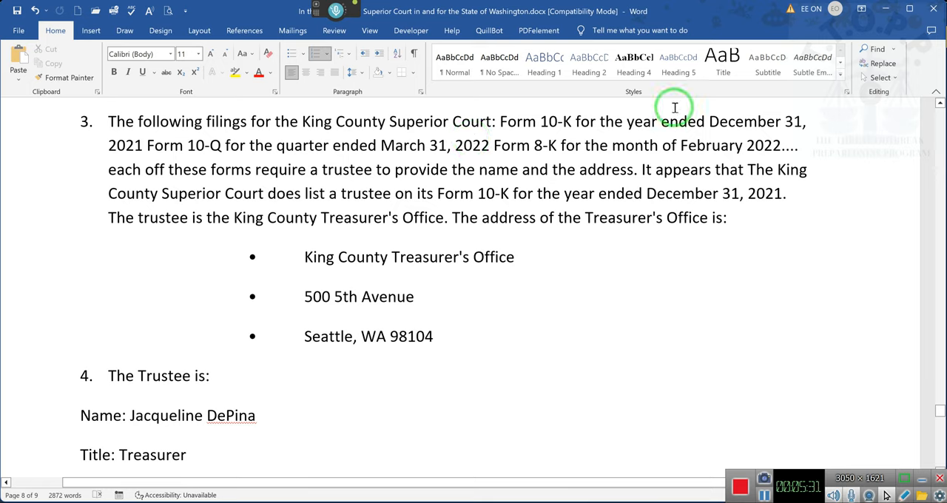
{"action": "left_click_drag", "start_coordinate": [459, 219], "coordinate": [641, 221]}
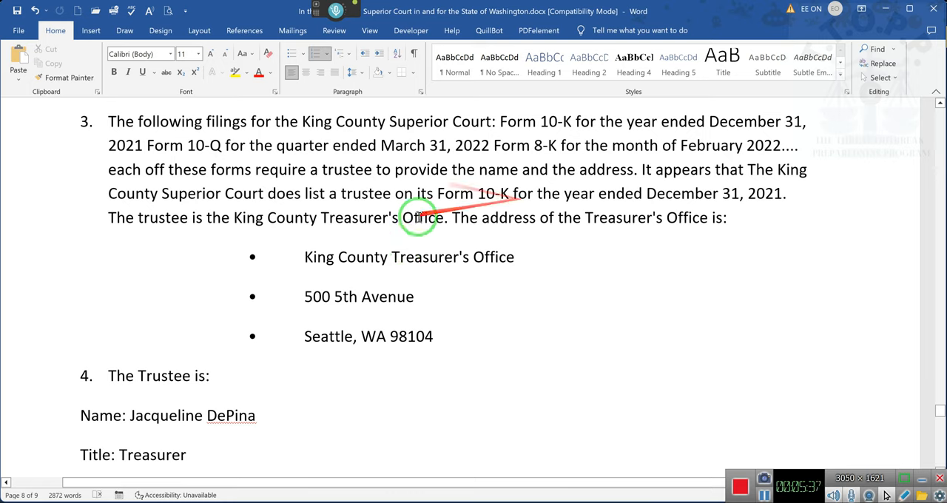
{"action": "left_click_drag", "start_coordinate": [432, 244], "coordinate": [490, 175]}
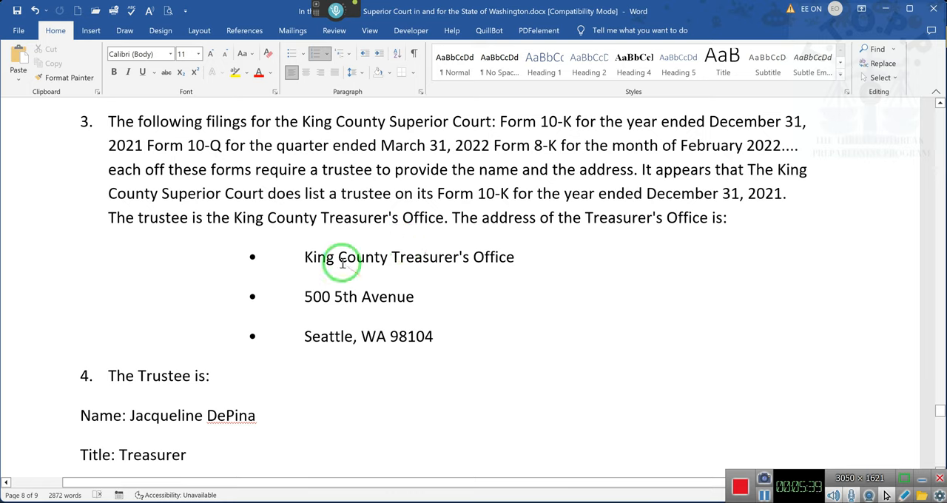
{"action": "left_click_drag", "start_coordinate": [341, 214], "coordinate": [632, 139]}
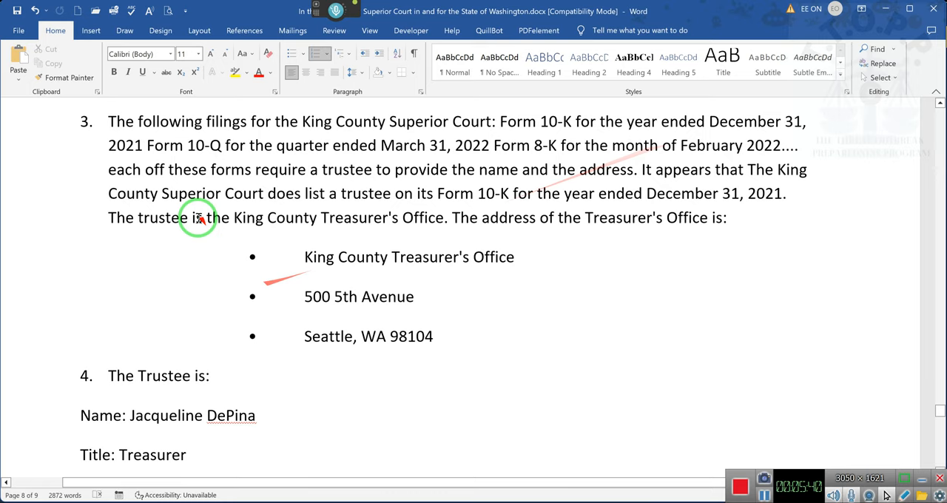
{"action": "left_click_drag", "start_coordinate": [336, 185], "coordinate": [272, 309]}
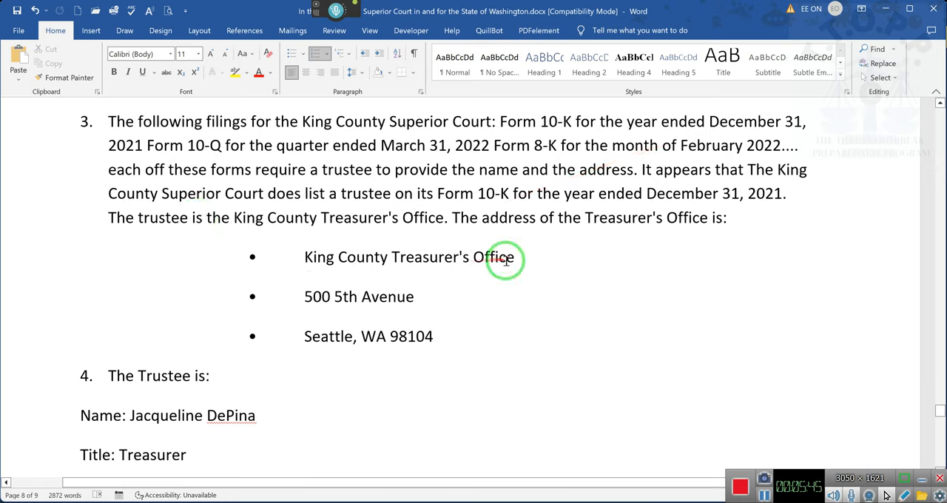
{"action": "scroll", "coordinate": [505, 259], "scroll_direction": "down", "scroll_amount": 3}
{"action": "scroll", "coordinate": [222, 333], "scroll_direction": "down", "scroll_amount": 2}
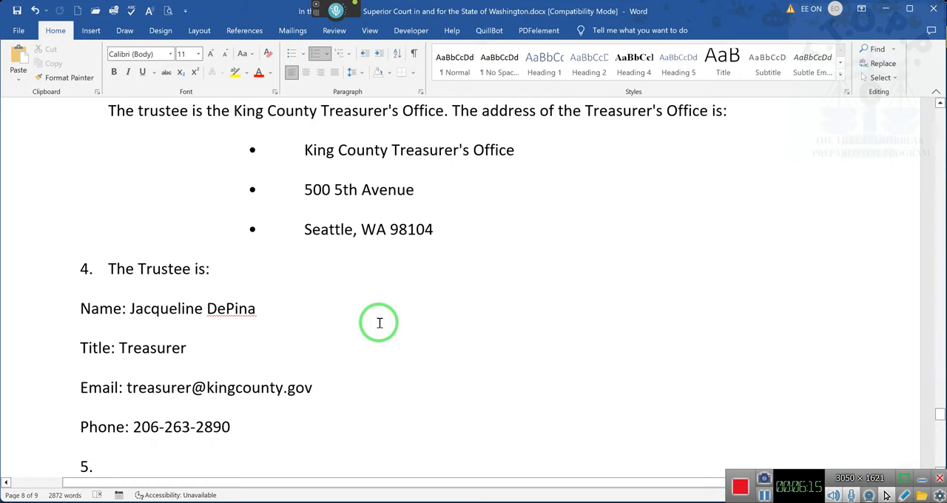
- Minimize Word to reveal the AGC/USDT chart and dismiss three Malwarebytes website-blocked warnings
{"action": "left_click", "coordinate": [904, 6]}
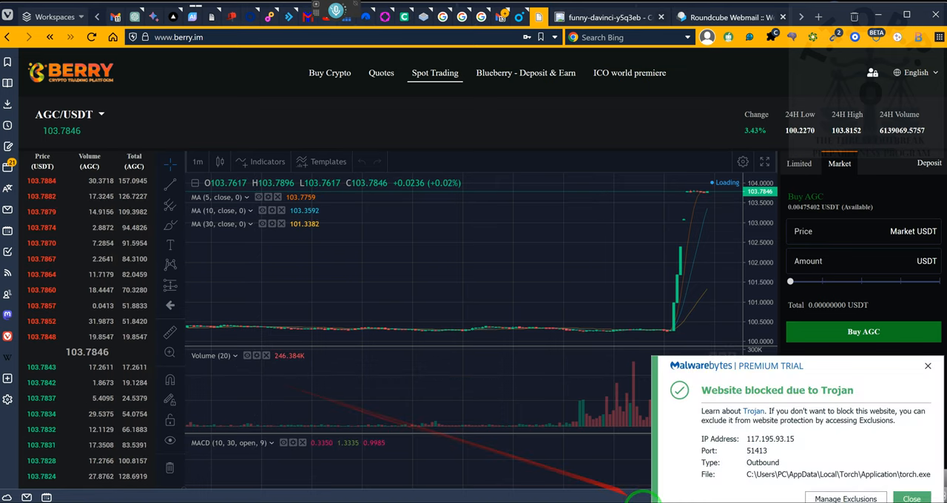
{"action": "left_click", "coordinate": [930, 368]}
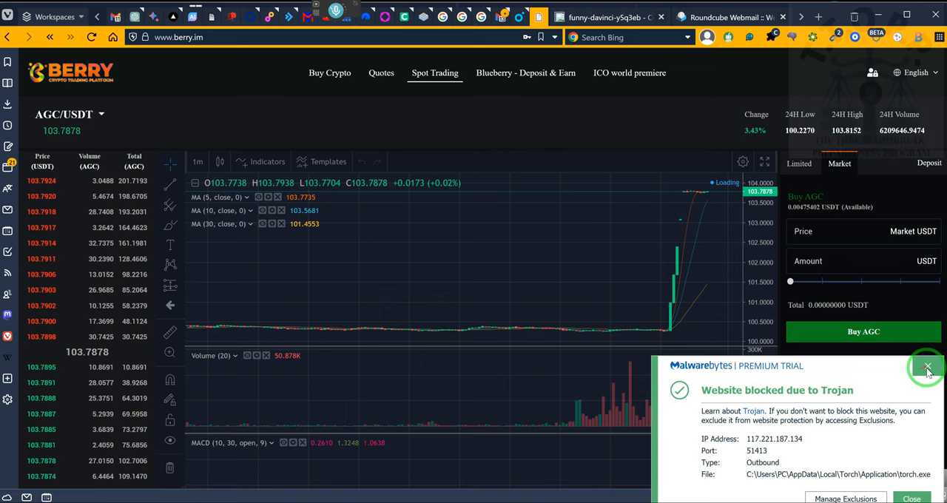
{"action": "left_click", "coordinate": [927, 368]}
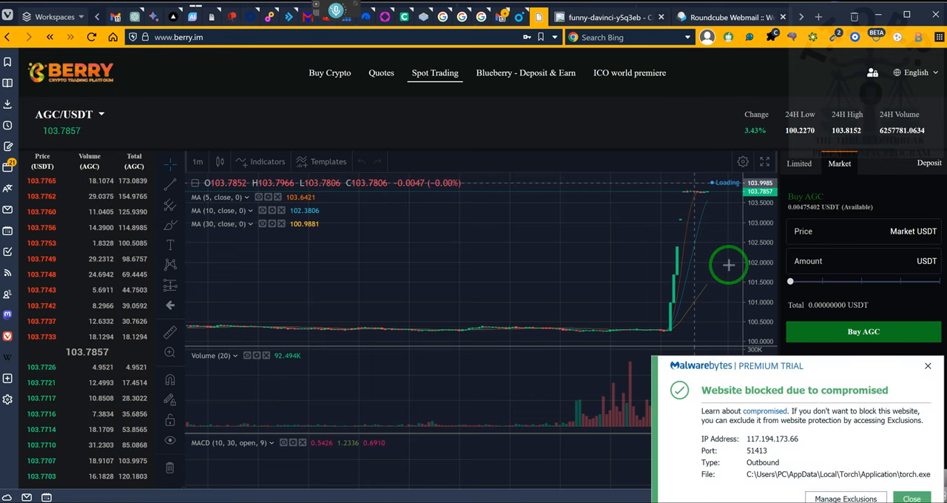
{"action": "left_click", "coordinate": [929, 365]}
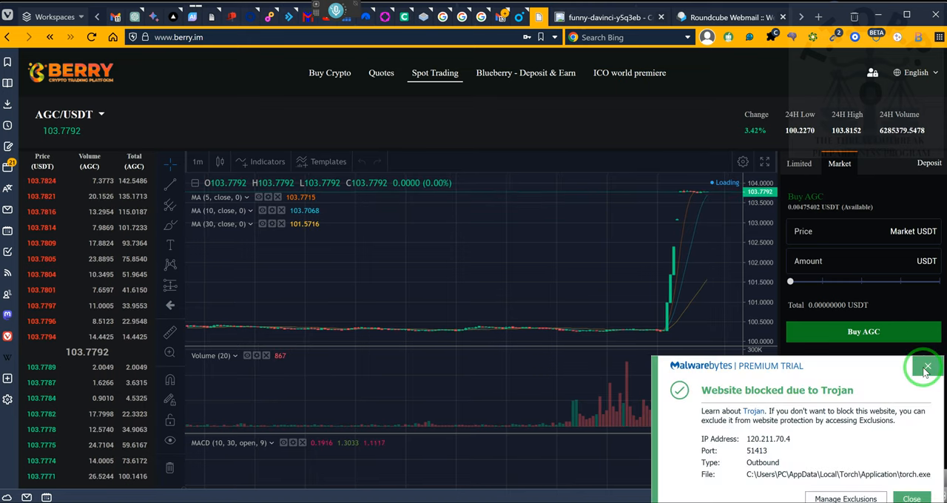
- Dismiss the repeated Malwarebytes website-blocked notices over the Sell AGC panel
{"action": "left_click", "coordinate": [928, 367]}
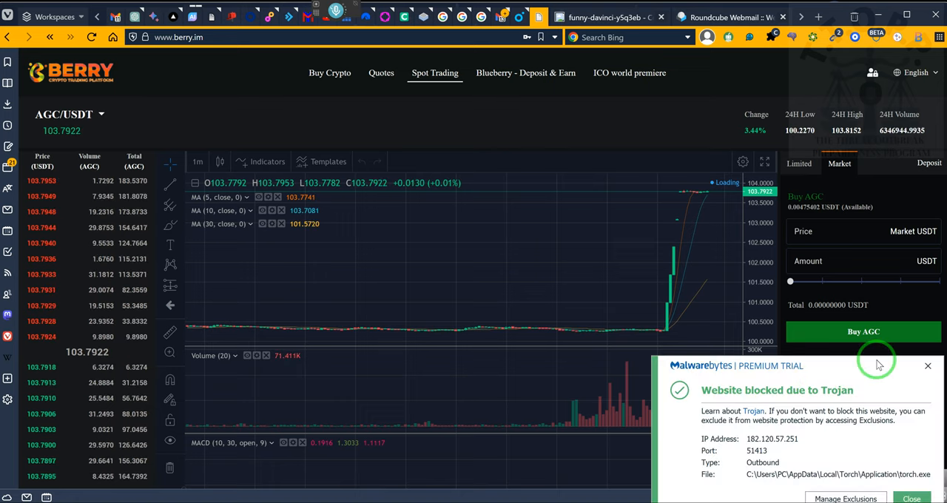
{"action": "left_click", "coordinate": [927, 365]}
{"action": "left_click_drag", "start_coordinate": [828, 374], "coordinate": [738, 384]}
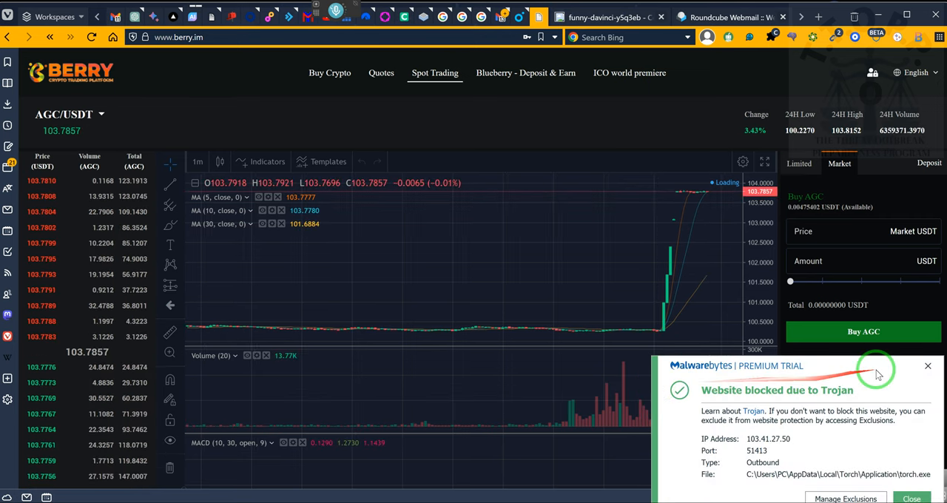
{"action": "left_click", "coordinate": [928, 366]}
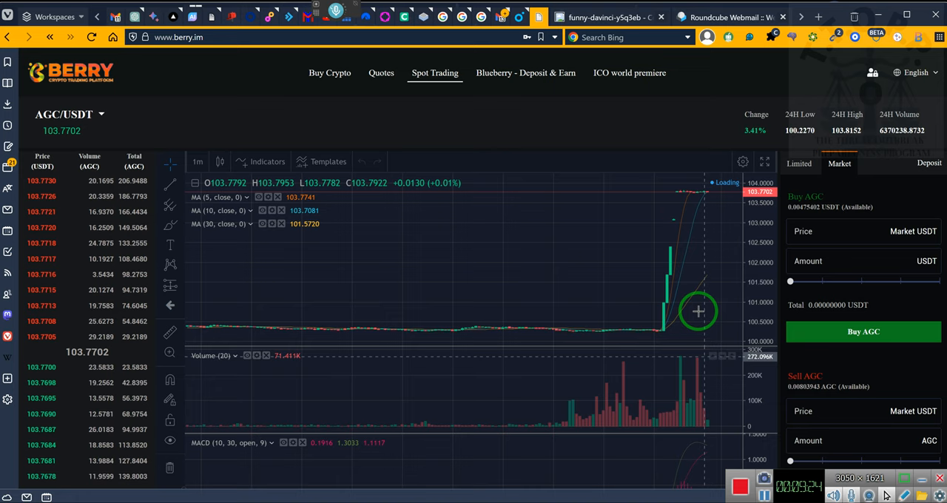
{"action": "left_click_drag", "start_coordinate": [670, 216], "coordinate": [707, 183]}
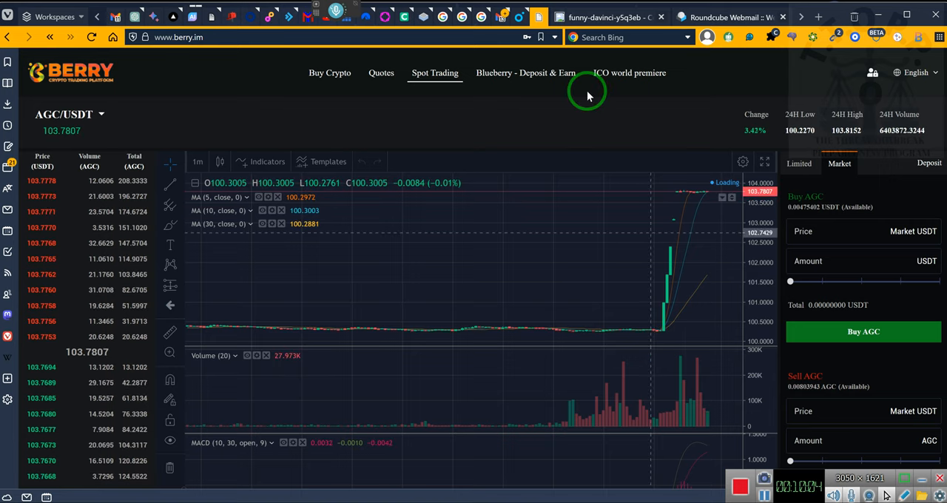
- Go to Blueberry Deposit & Earn, view the Account's redeemed USDT deposits and dismiss the security warning
{"action": "left_click", "coordinate": [525, 72]}
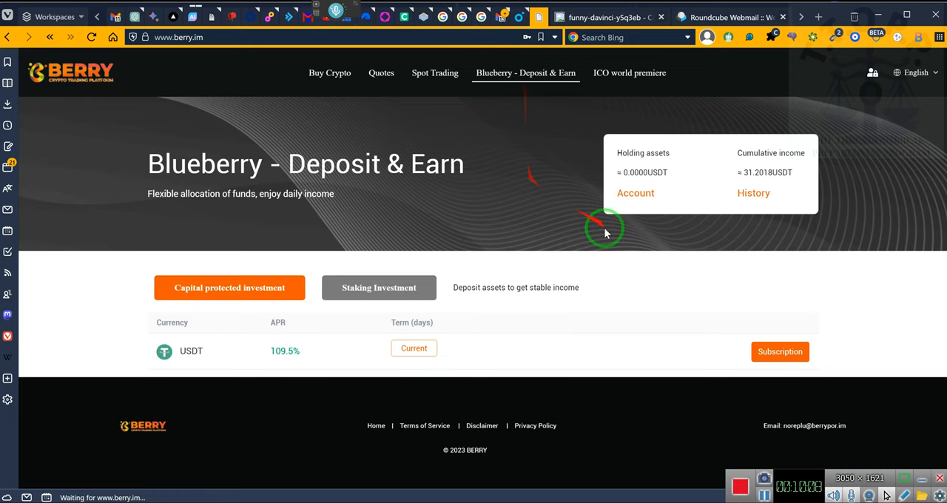
{"action": "left_click", "coordinate": [636, 192]}
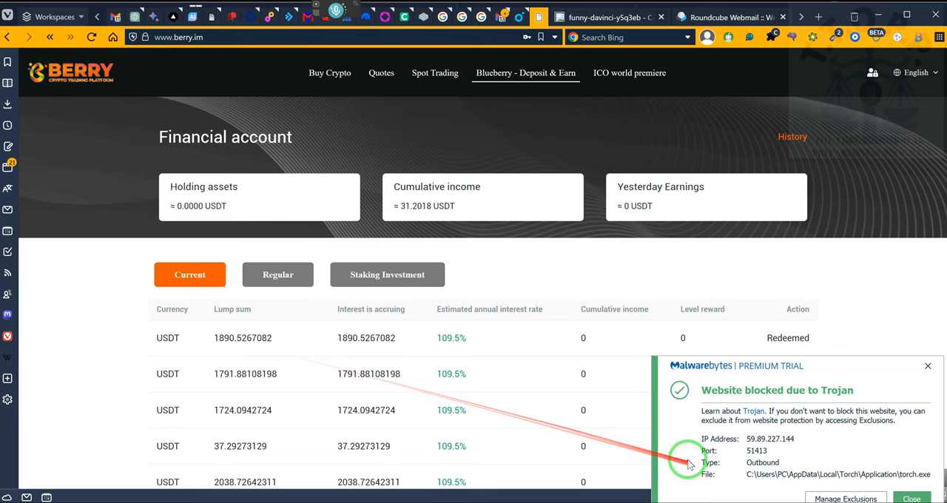
{"action": "left_click", "coordinate": [929, 366]}
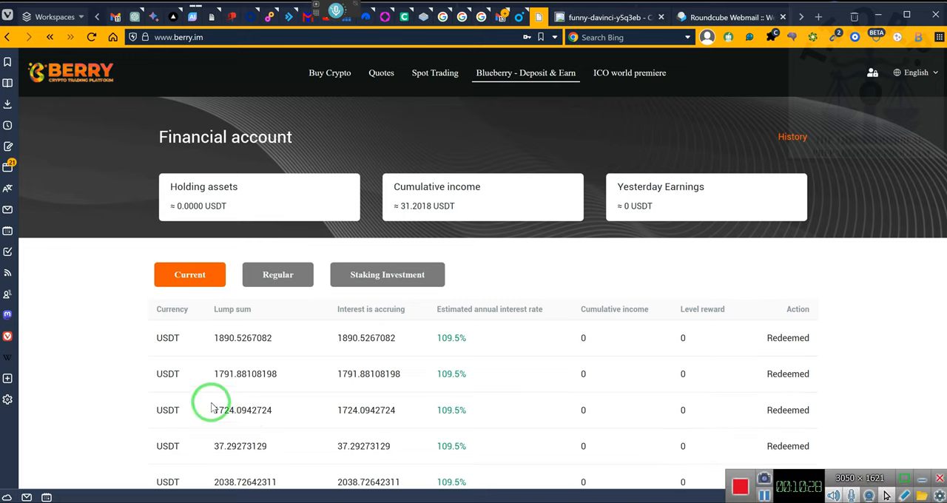
{"action": "left_click_drag", "start_coordinate": [248, 406], "coordinate": [237, 401]}
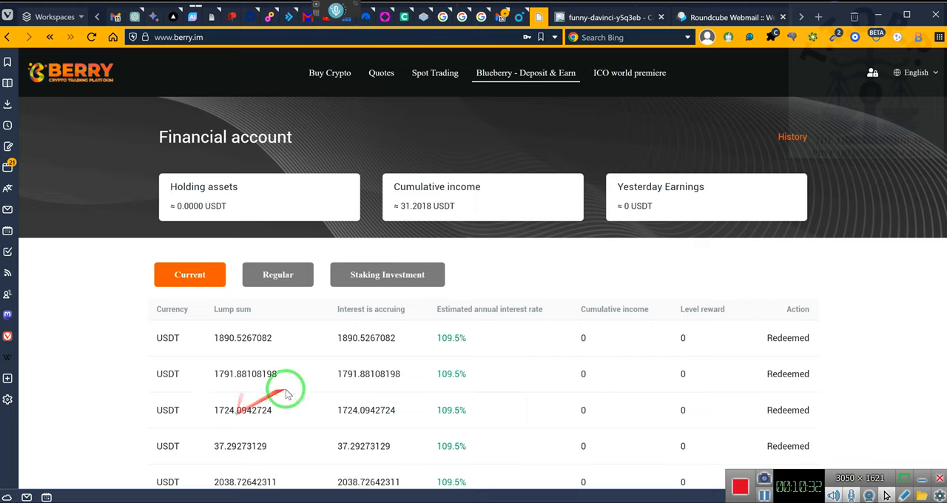
{"action": "key", "text": "ctrl+z"}
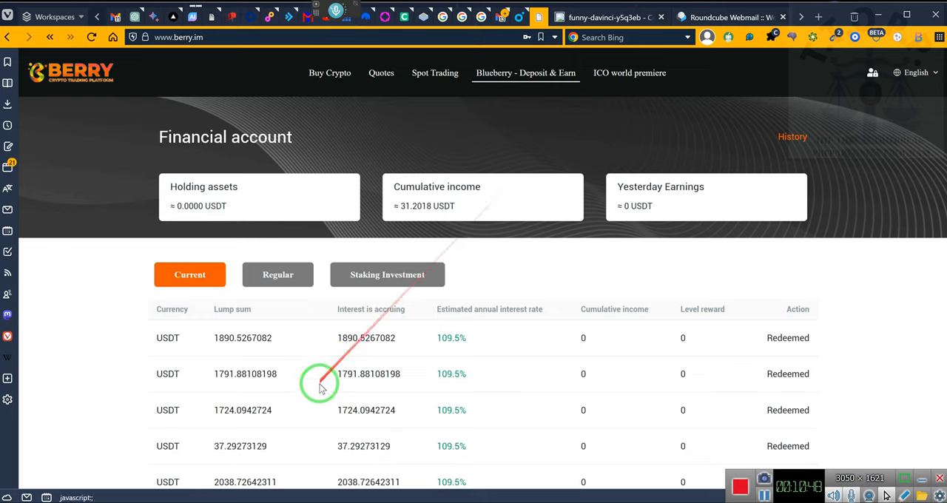
{"action": "scroll", "coordinate": [321, 385], "scroll_direction": "down", "scroll_amount": 2}
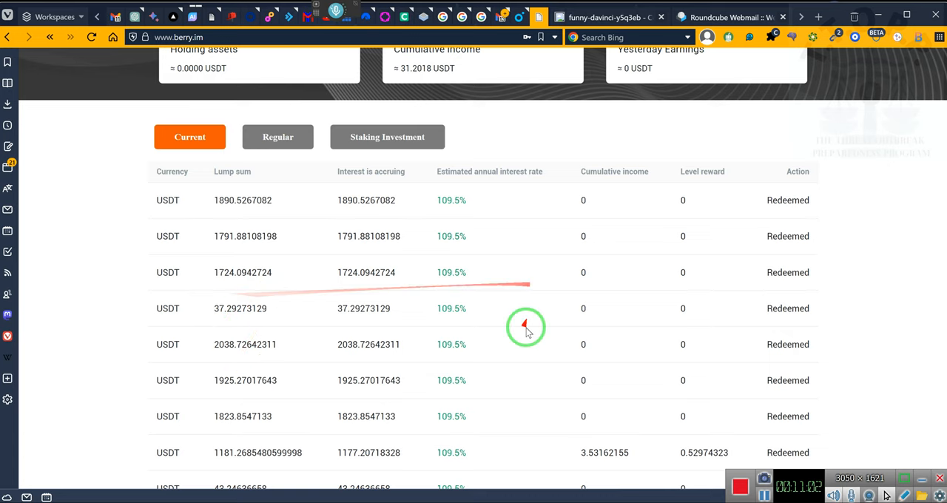
{"action": "scroll", "coordinate": [521, 272], "scroll_direction": "up", "scroll_amount": 2}
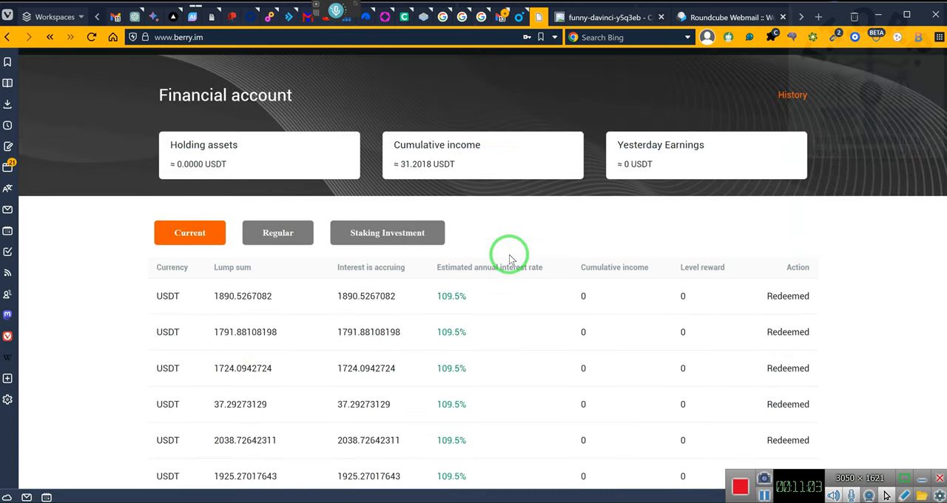
{"action": "scroll", "coordinate": [509, 255], "scroll_direction": "up", "scroll_amount": 1}
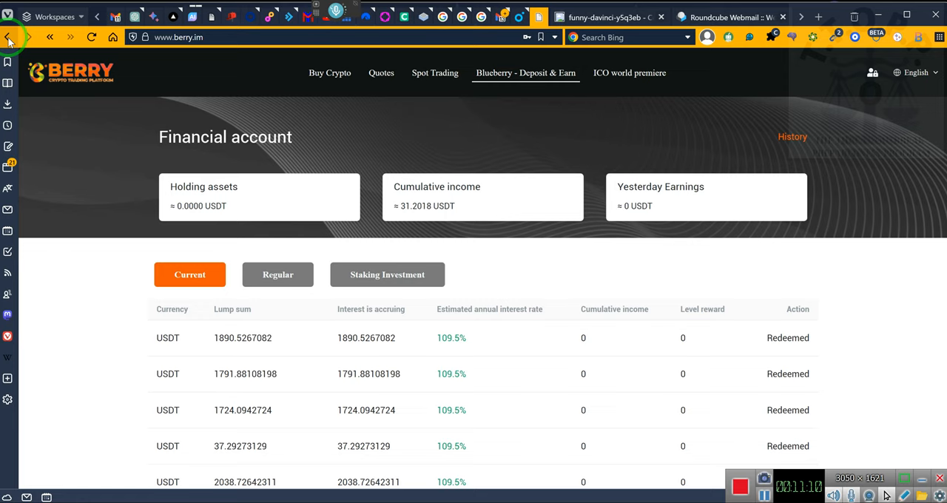
- Navigate back twice to the AGC/USDT spot chart and try the chart zoom tool on it
{"action": "left_click", "coordinate": [9, 37]}
{"action": "key", "text": "alt+Left"}
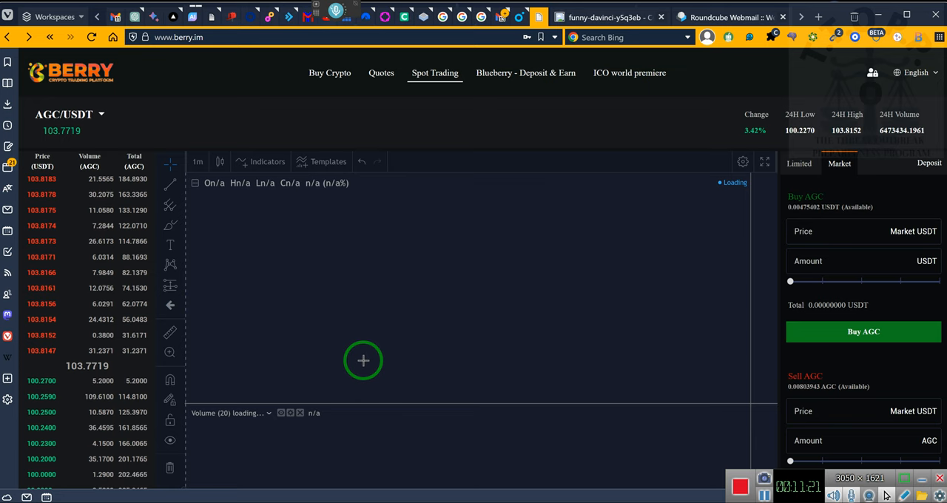
{"action": "left_click", "coordinate": [169, 353]}
{"action": "left_click_drag", "start_coordinate": [435, 305], "coordinate": [559, 231]}
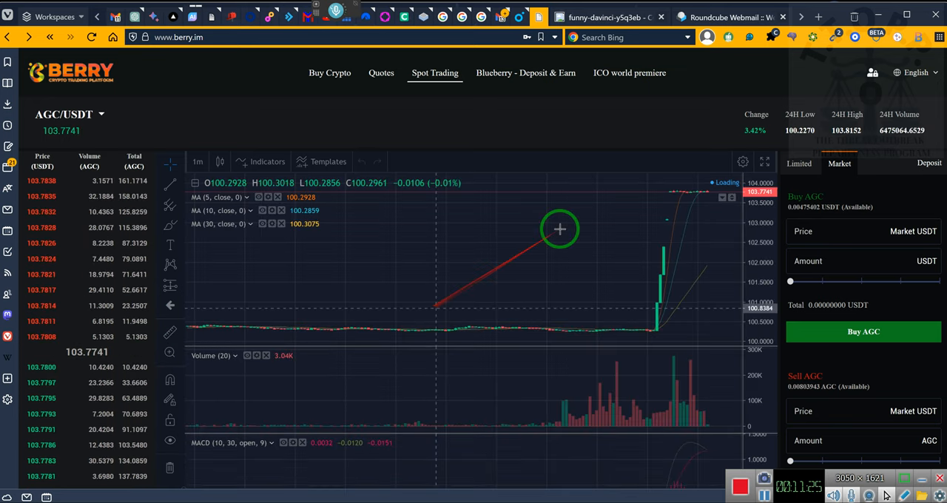
{"action": "mouse_move", "coordinate": [661, 172]}
{"action": "left_mouse_down"}
{"action": "mouse_move", "coordinate": [504, 356]}
{"action": "mouse_move", "coordinate": [550, 333]}
{"action": "left_mouse_up"}
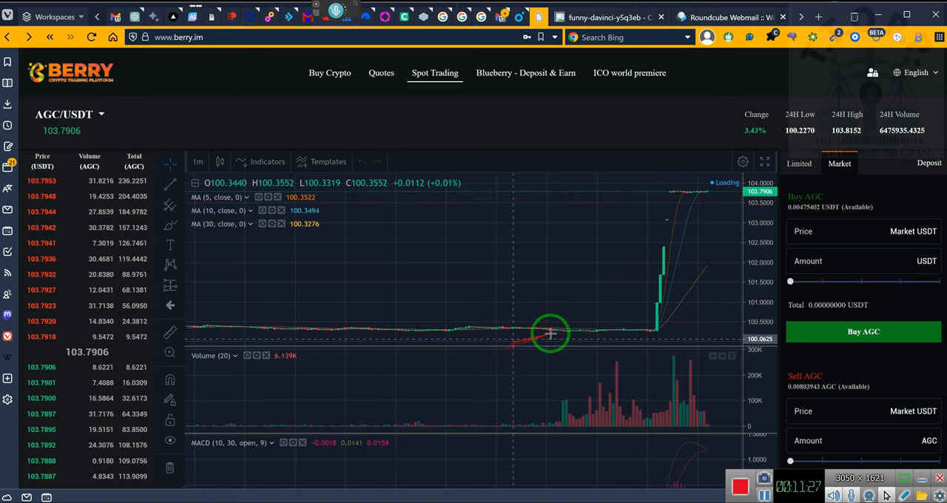
{"action": "left_click_drag", "start_coordinate": [492, 285], "coordinate": [520, 266]}
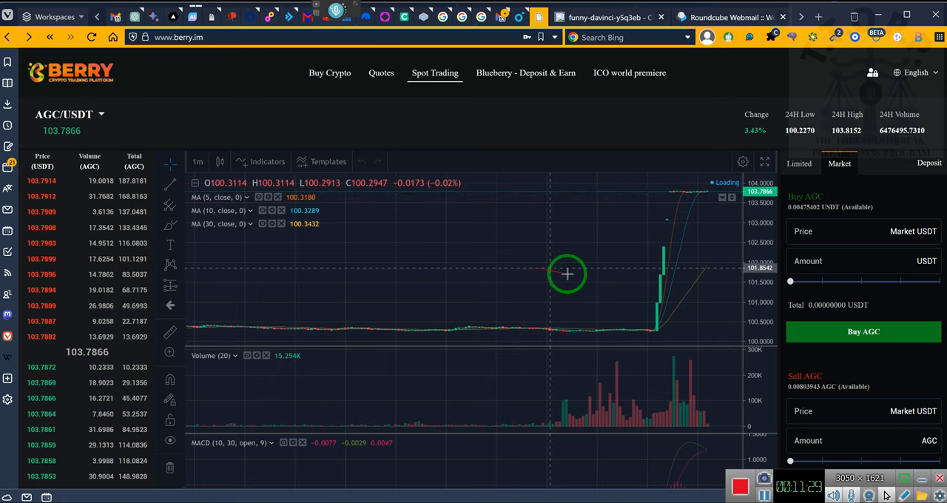